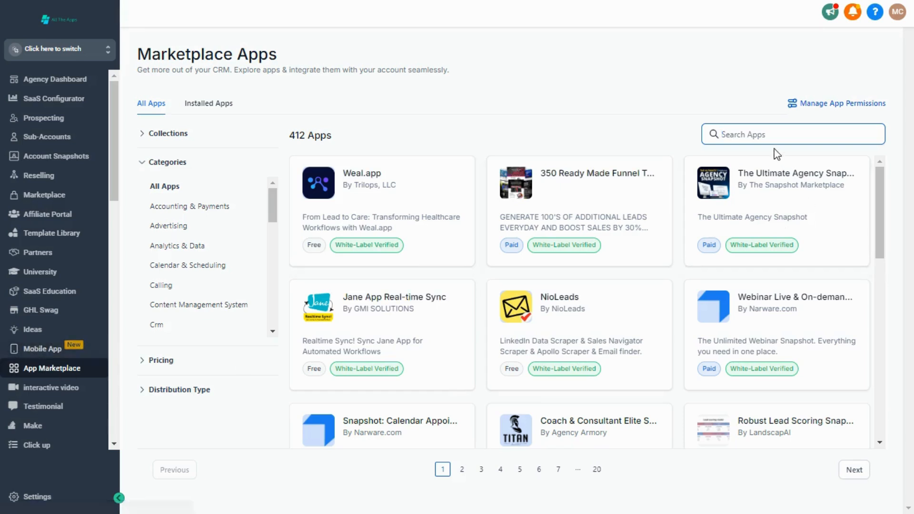
# Find the Agency Actions app in the marketplace by searching for "agency ac" and install it with its requested permissions
pyautogui.write('agency ')
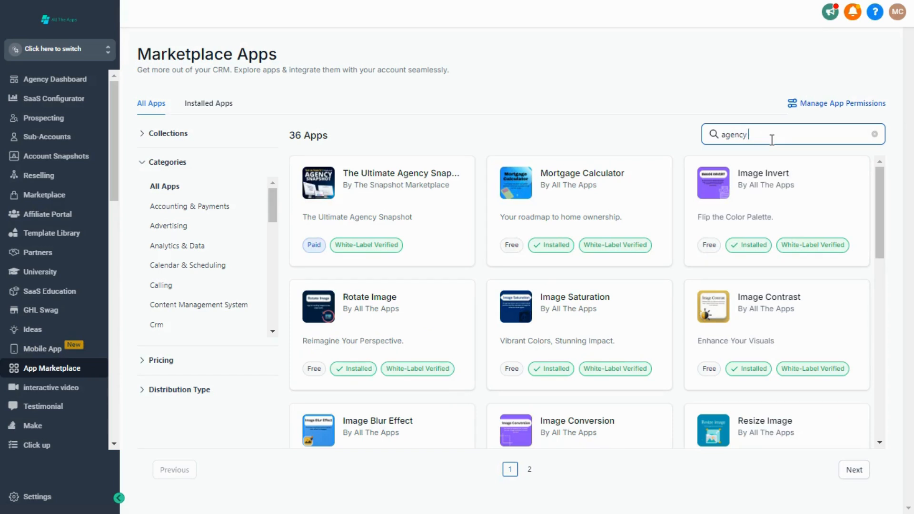
pyautogui.write('ac')
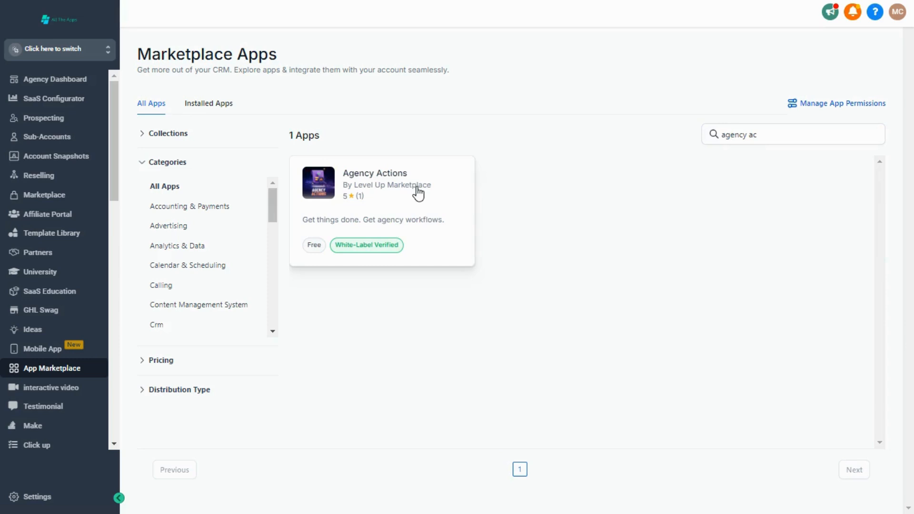
pyautogui.click(416, 188)
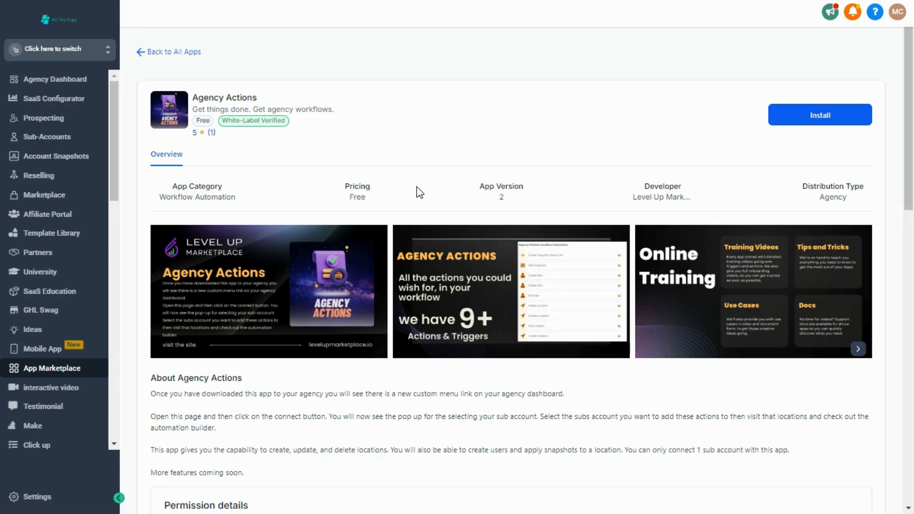
pyautogui.click(770, 114)
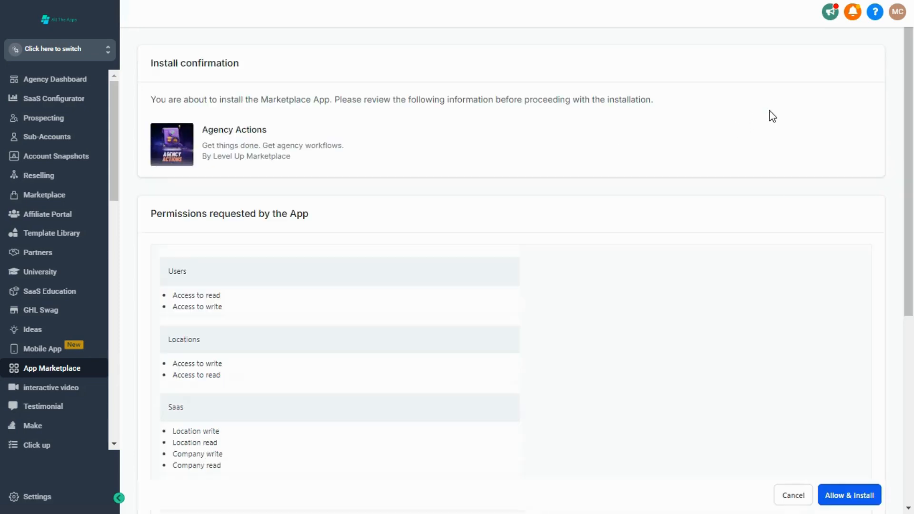
pyautogui.click(859, 500)
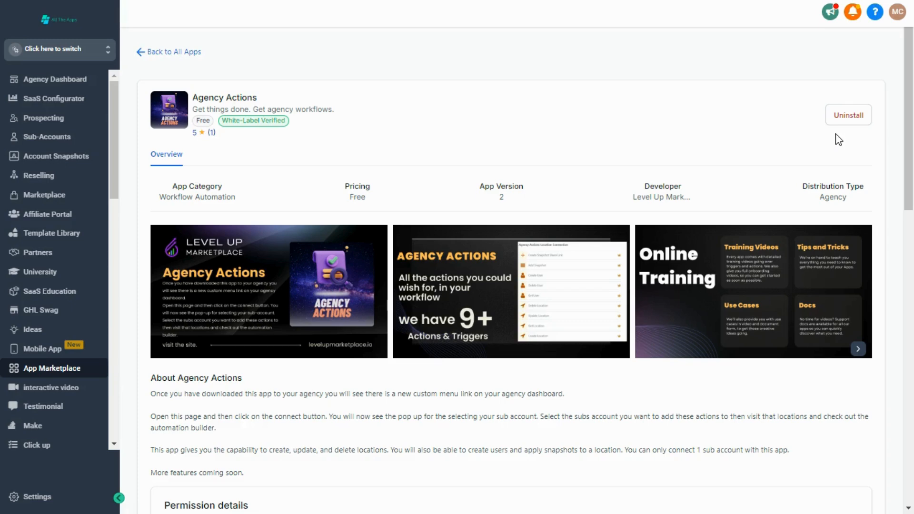
# Switch to the Location 01 sub-account by searching for "location", and ignore the missing phone configuration notice
pyautogui.click(9, 56)
pyautogui.click(229, 49)
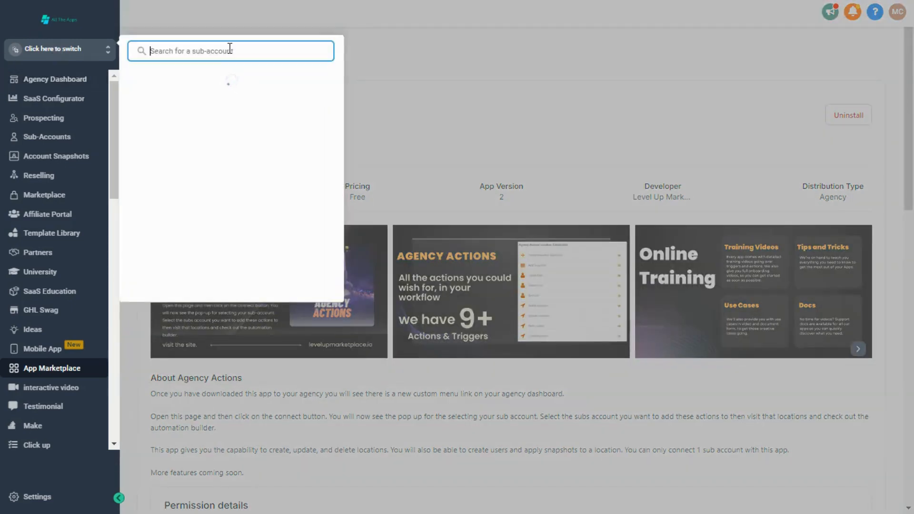
pyautogui.write('location')
pyautogui.click(192, 195)
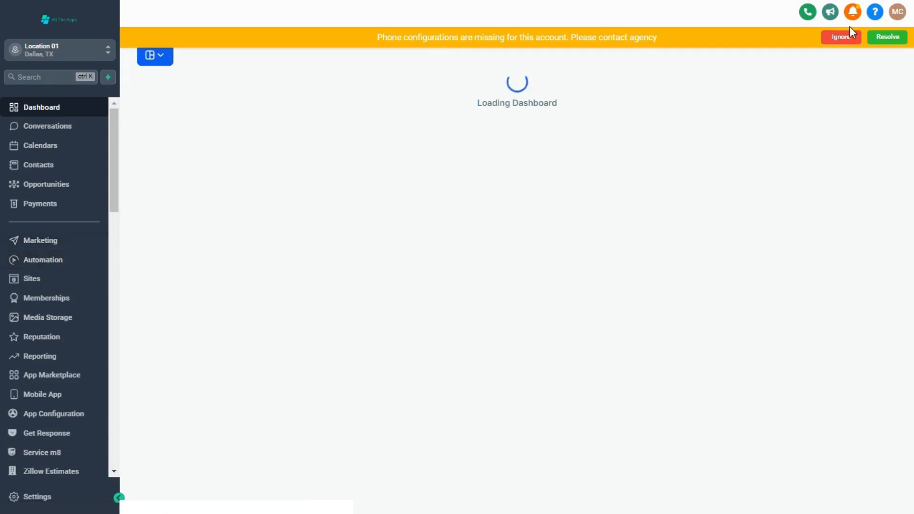
pyautogui.click(843, 37)
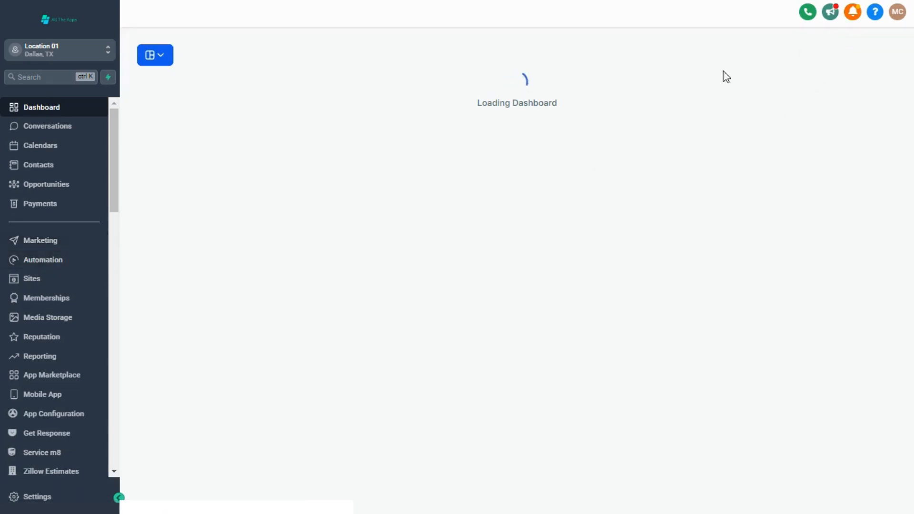
# Create a new automation workflow from scratch
pyautogui.click(35, 262)
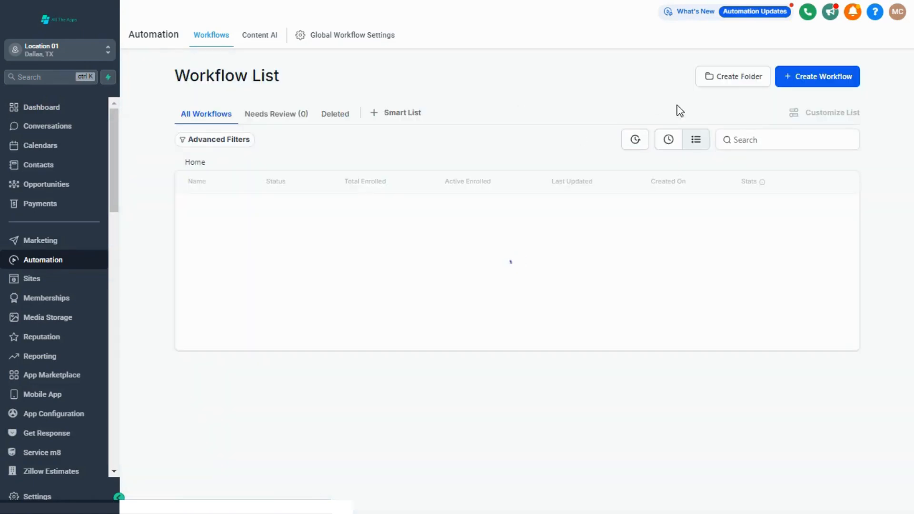
pyautogui.click(826, 80)
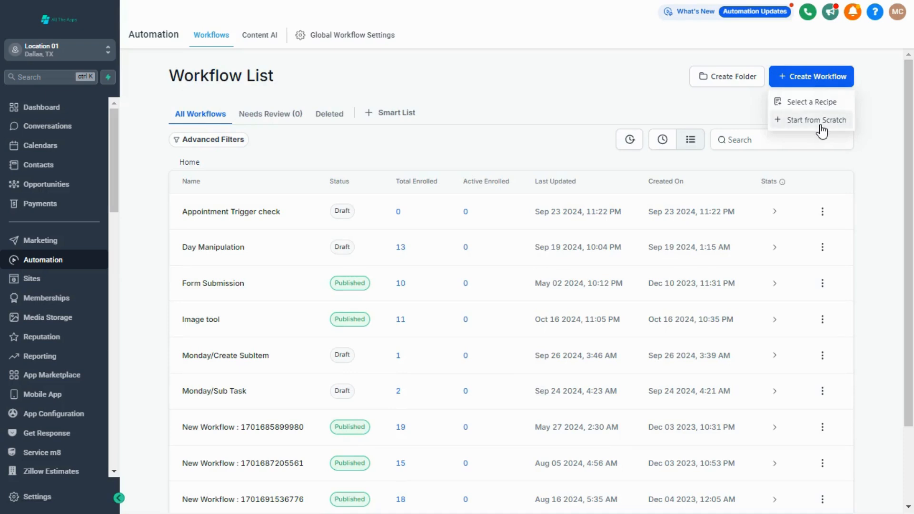
pyautogui.click(821, 125)
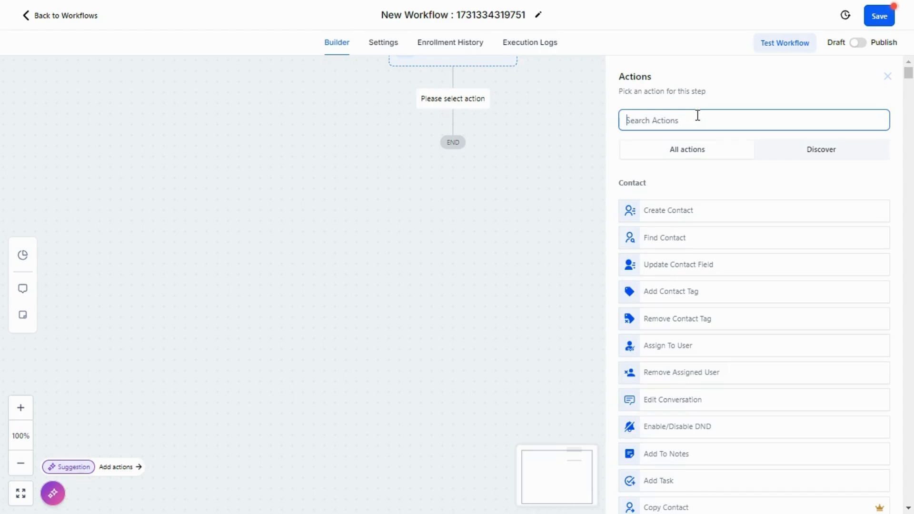
# Find the Agency Actions group in the workflow's action list using the page search "agency actio" and choose its Create User action
pyautogui.hotkey('ctrl', 'f')
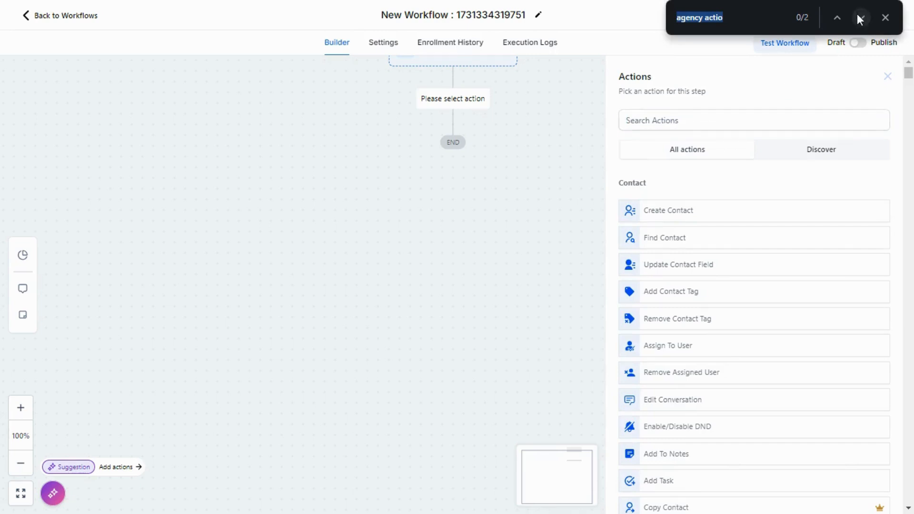
pyautogui.click(861, 17)
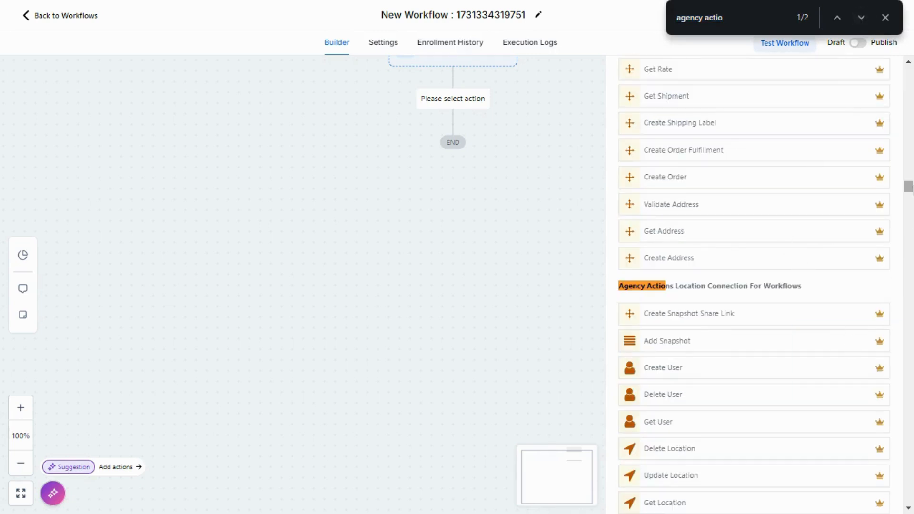
pyautogui.scroll(-15, 847, 190)
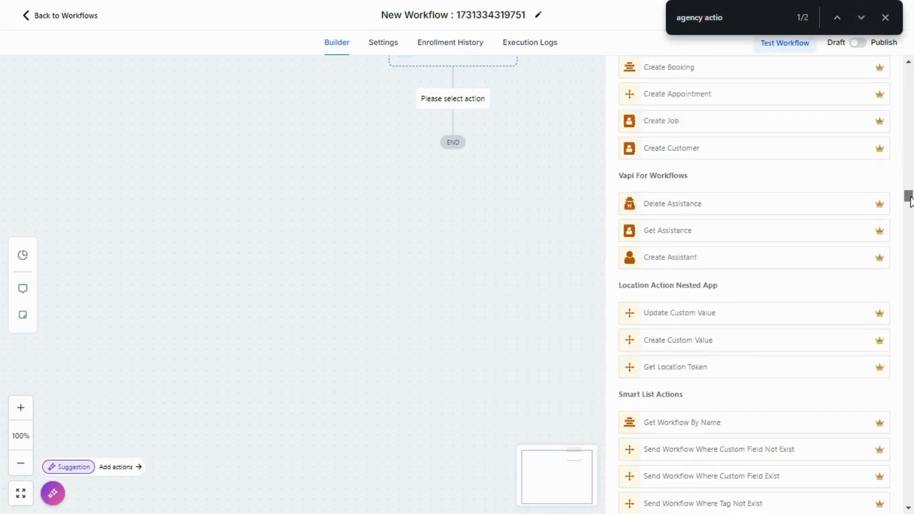
pyautogui.click(860, 18)
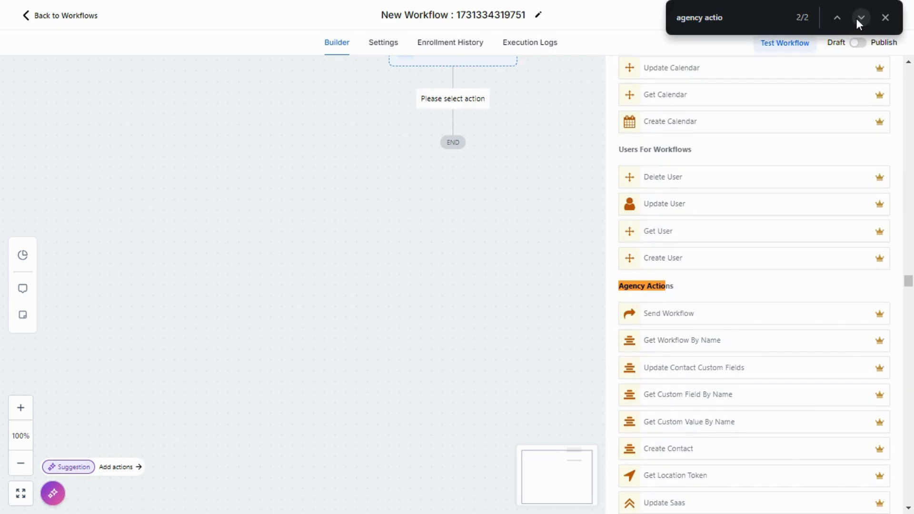
pyautogui.click(909, 508)
pyautogui.scroll(-4, 908, 508)
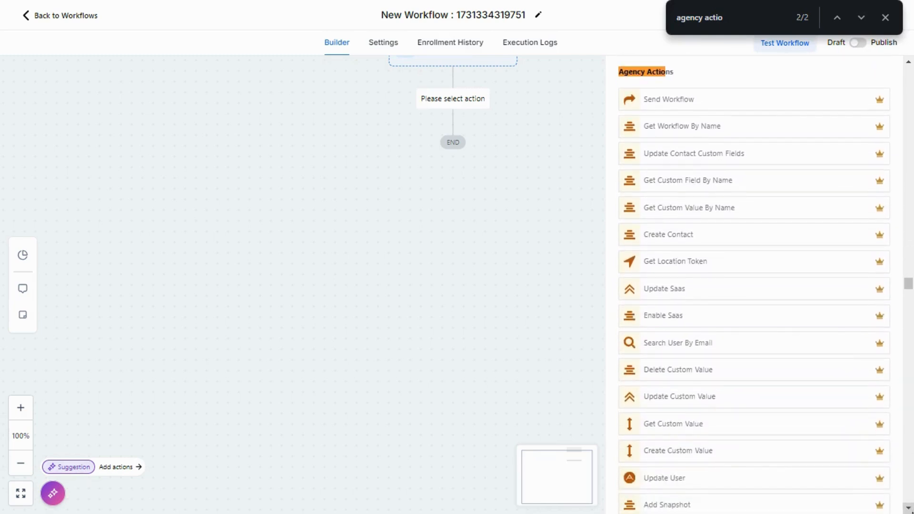
pyautogui.click(908, 508)
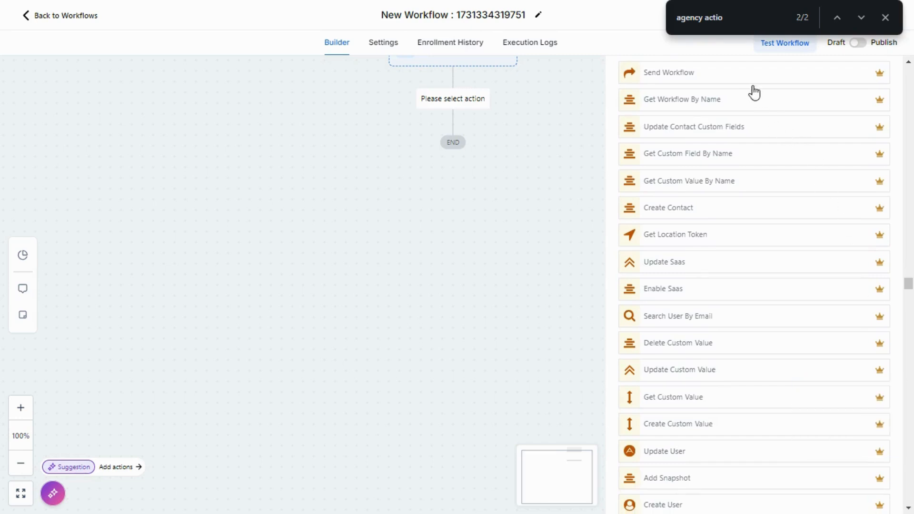
pyautogui.click(908, 508)
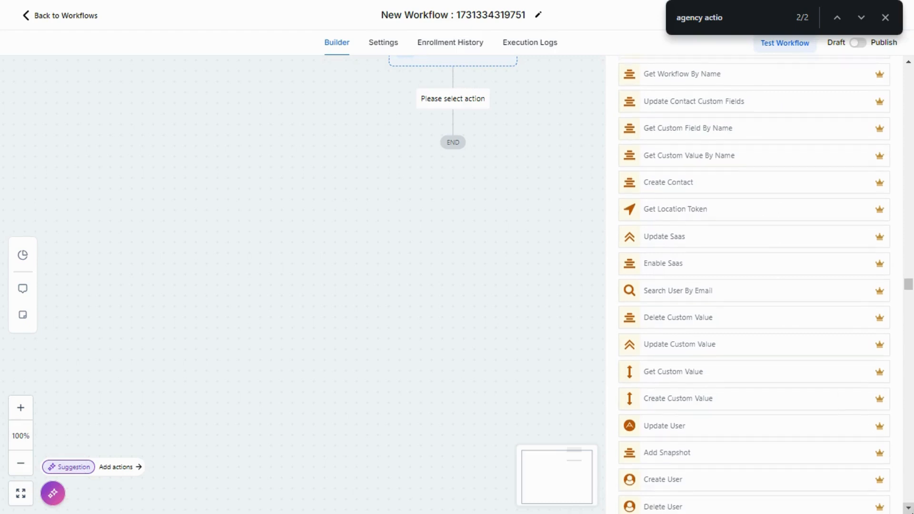
pyautogui.click(908, 508)
pyautogui.click(908, 508)
pyautogui.click(908, 508)
pyautogui.click(908, 508)
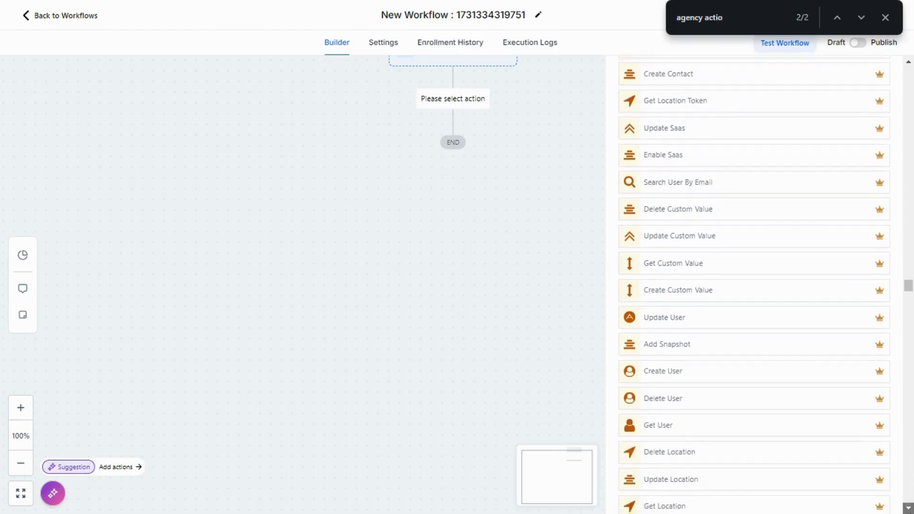
pyautogui.click(908, 508)
pyautogui.click(908, 508)
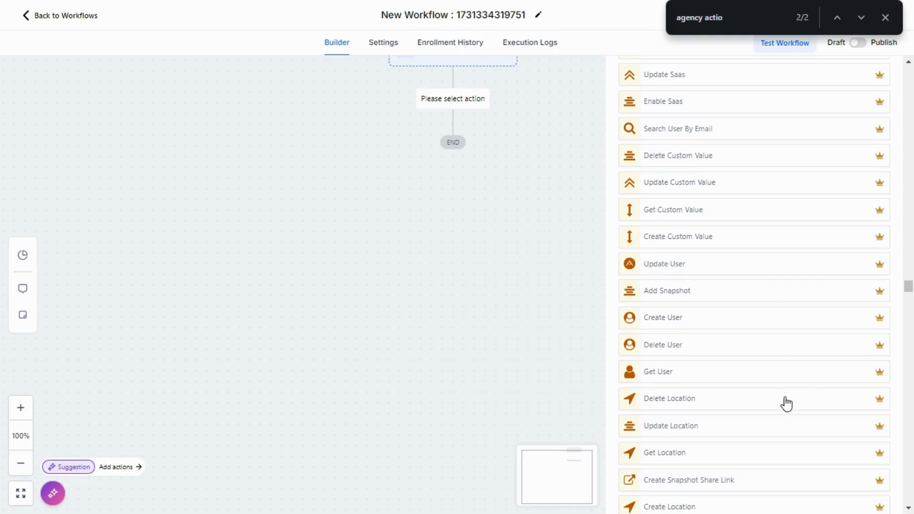
pyautogui.click(692, 326)
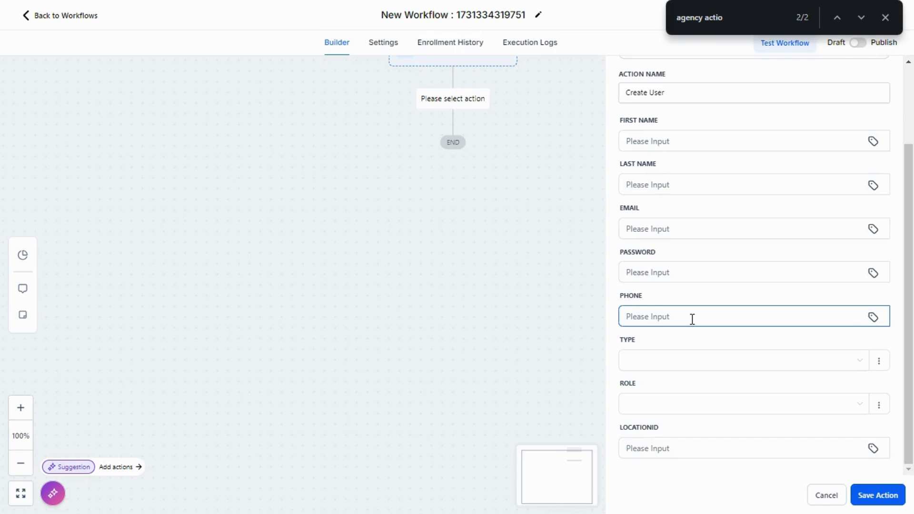
# Fill in the new user's first name, last name and e-mail in the Create User action
pyautogui.click(707, 137)
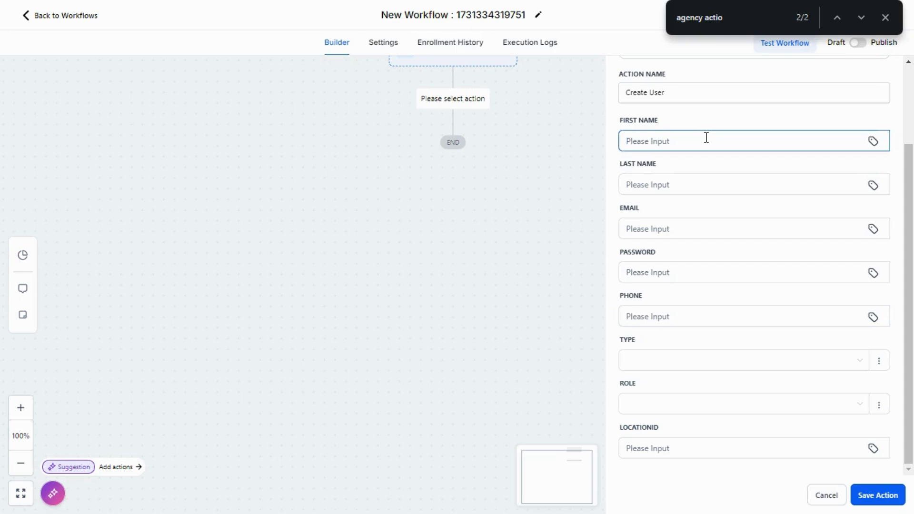
pyautogui.write('sdfghj')
pyautogui.click(690, 187)
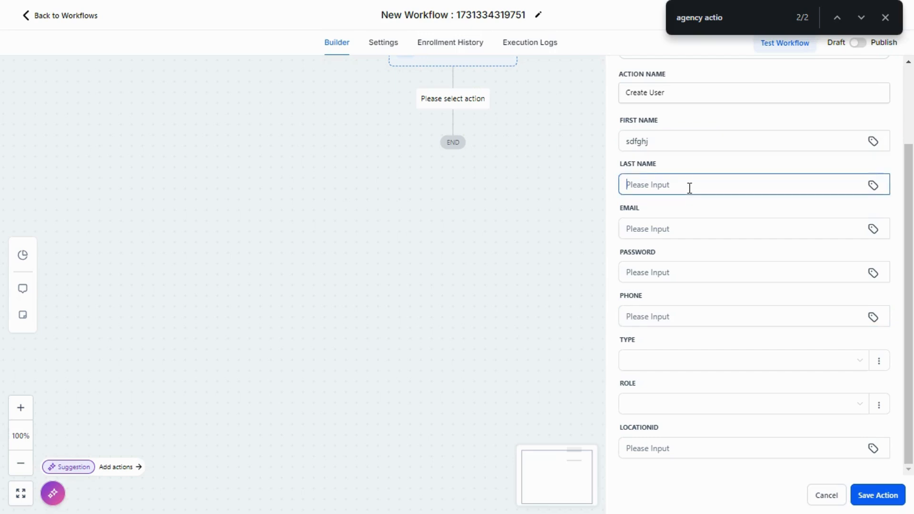
pyautogui.write('sdfghj')
pyautogui.click(663, 230)
pyautogui.write('sdfgh')
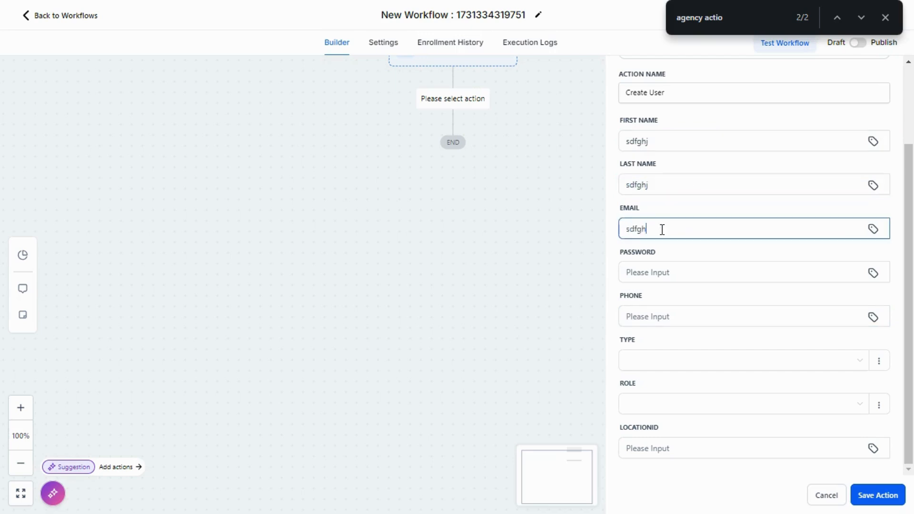
pyautogui.write('@gmail.com')
# Enter the new user's password with a capital letter, digits and a special character
pyautogui.click(667, 263)
pyautogui.write('asdfghj')
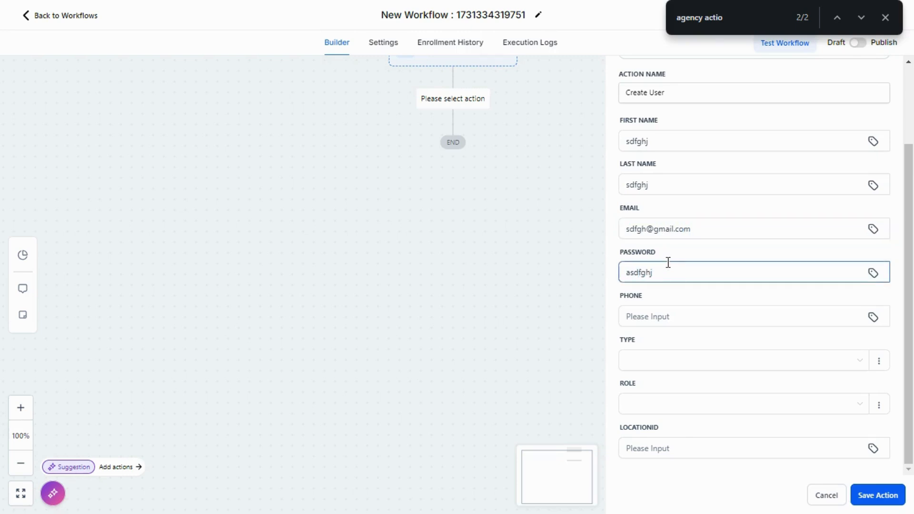
pyautogui.doubleClick(629, 273)
pyautogui.click(630, 274)
pyautogui.press('BackSpace')
pyautogui.write('A')
pyautogui.click(678, 271)
pyautogui.write('13')
pyautogui.write('!')
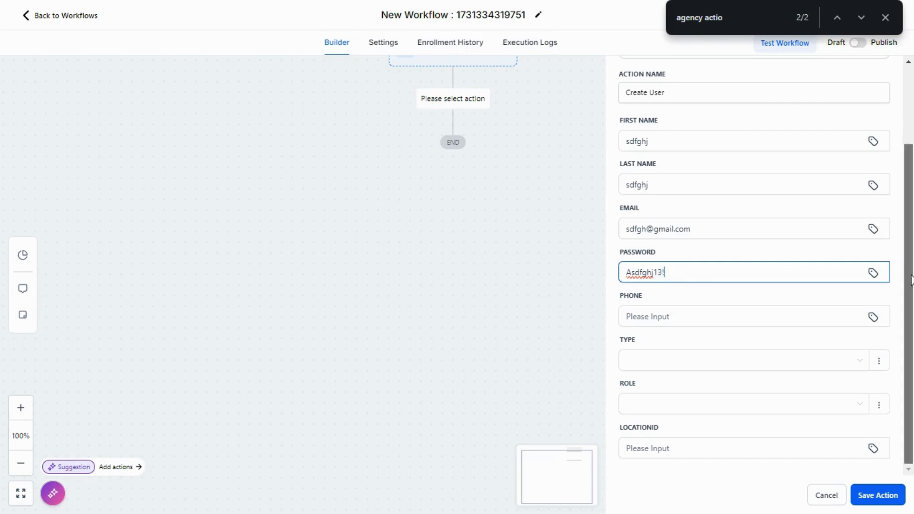
# Enter the new user's phone number and set the type to account and the role to user
pyautogui.click(684, 323)
pyautogui.write('w456789')
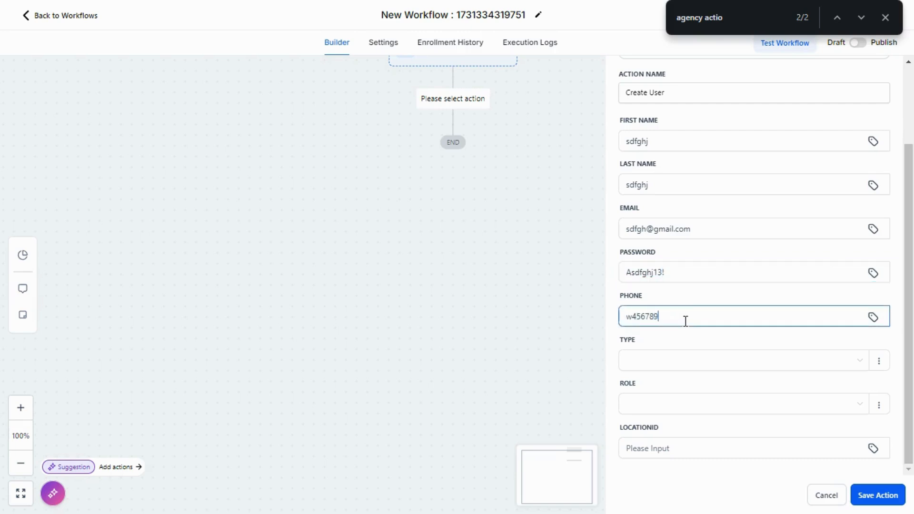
pyautogui.hotkey('ctrl', 'a')
pyautogui.write('2345678909876')
pyautogui.click(679, 366)
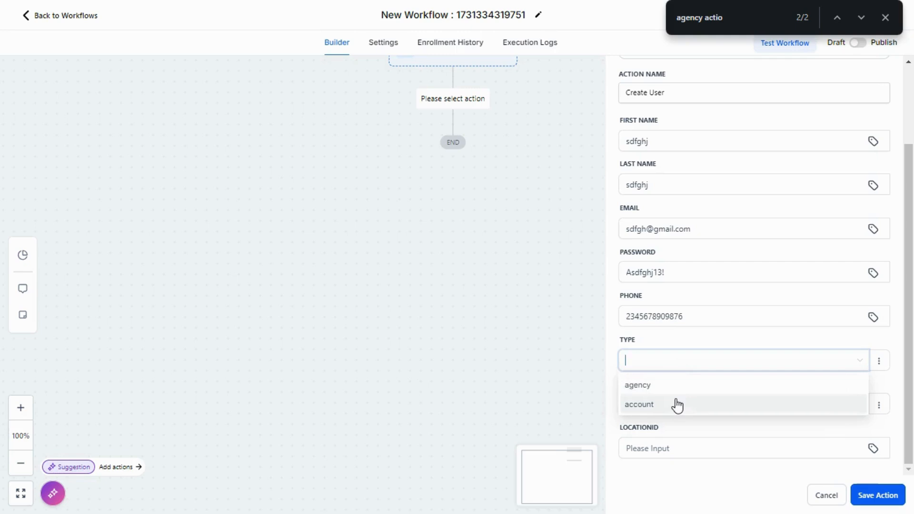
pyautogui.click(677, 404)
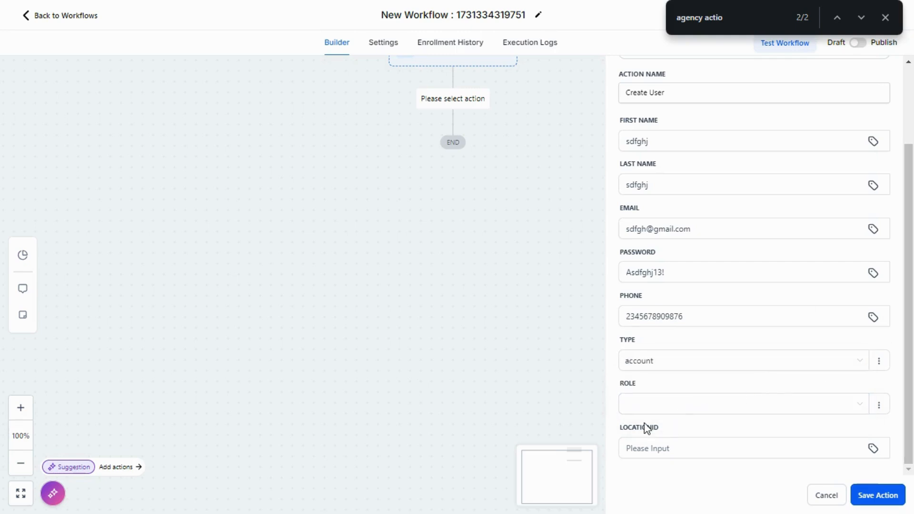
pyautogui.click(655, 410)
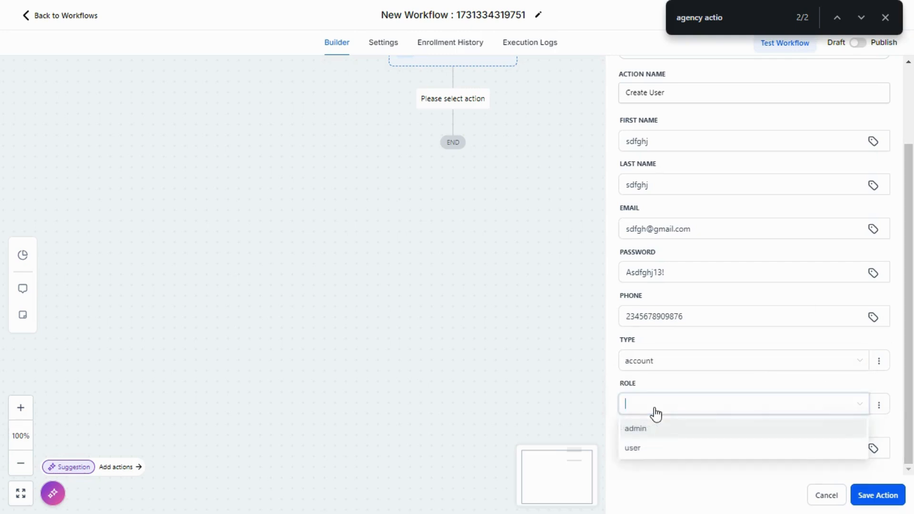
pyautogui.click(656, 447)
# Fill in the location ID and save both the Create User action and the workflow
pyautogui.click(654, 448)
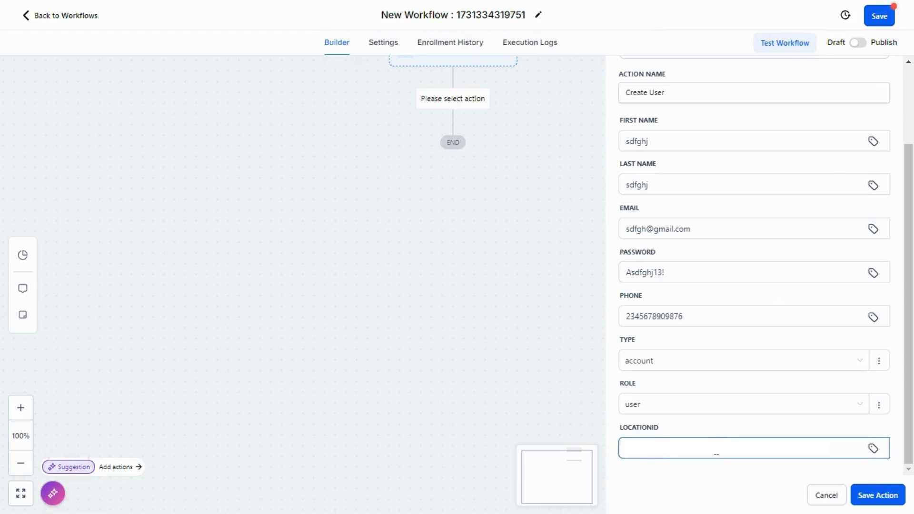
pyautogui.click(877, 500)
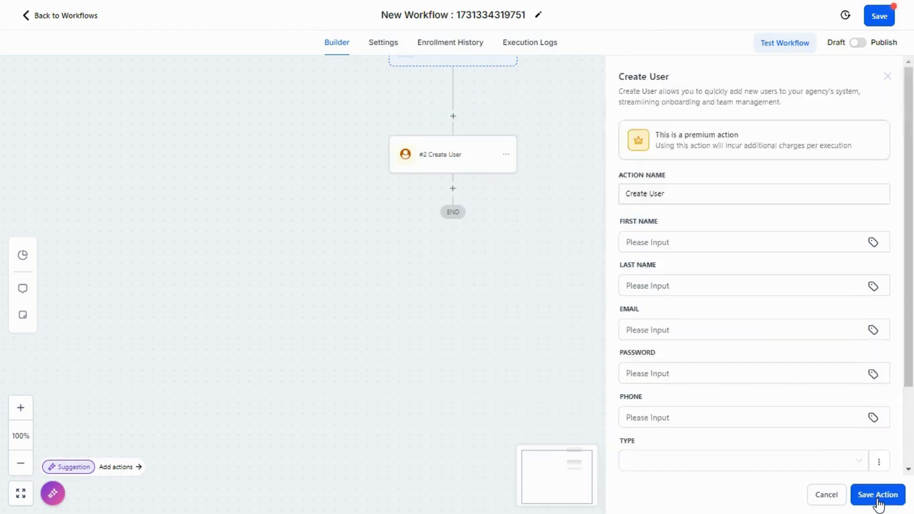
pyautogui.click(875, 15)
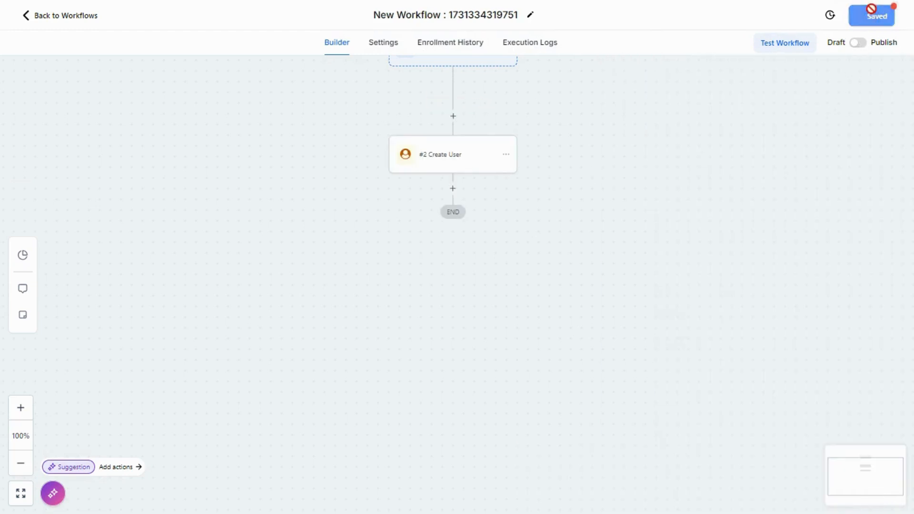
# Run a test of the workflow with contact 123
pyautogui.click(777, 47)
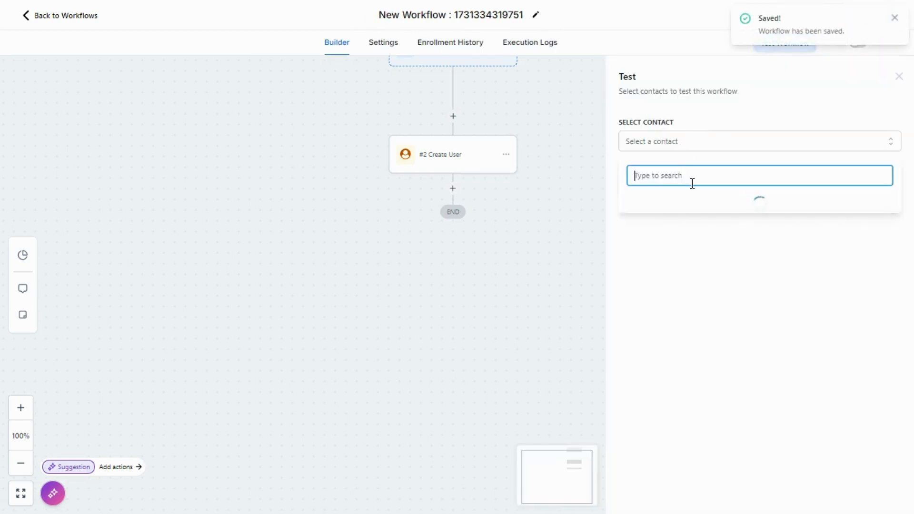
pyautogui.click(684, 144)
pyautogui.click(694, 210)
pyautogui.click(750, 390)
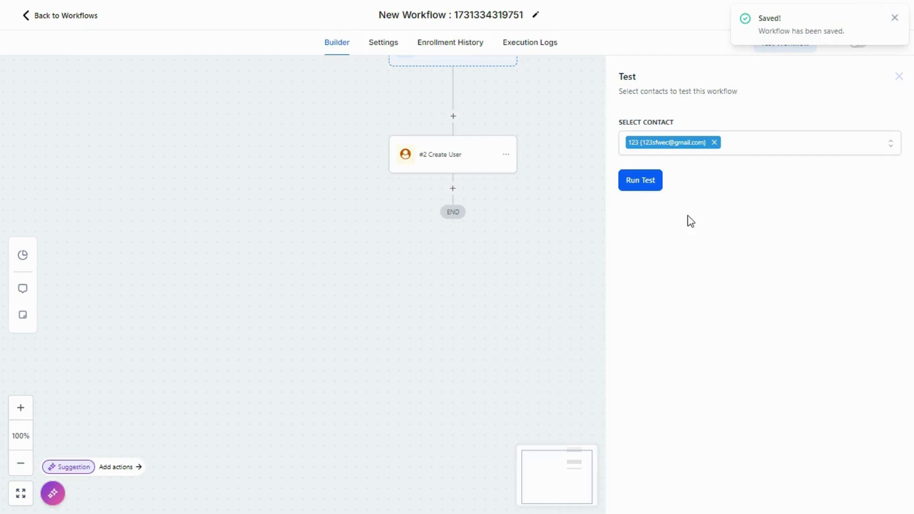
pyautogui.click(649, 189)
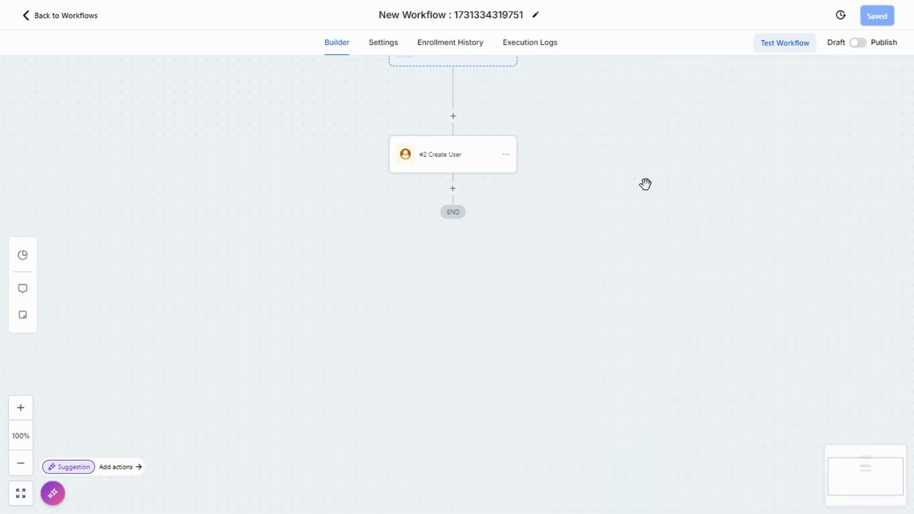
# Open the workflow's execution logs and refresh them to check the test run
pyautogui.click(530, 53)
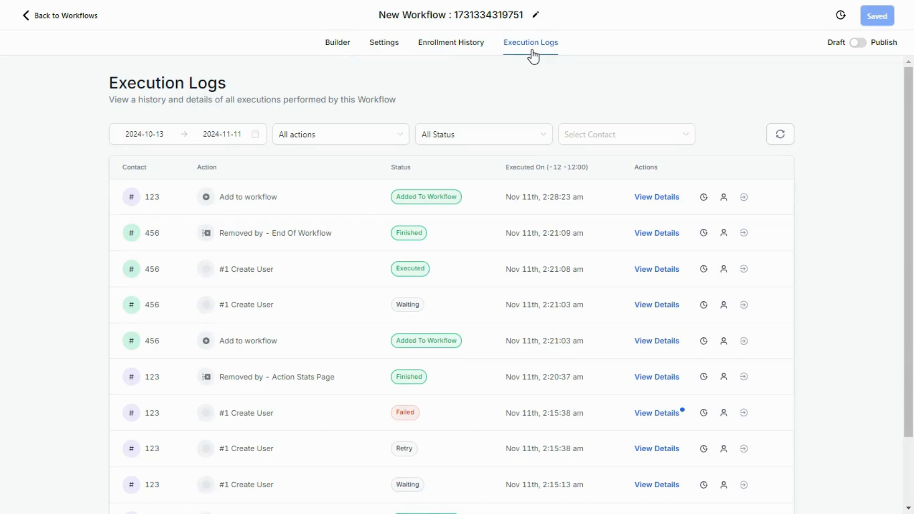
pyautogui.click(780, 134)
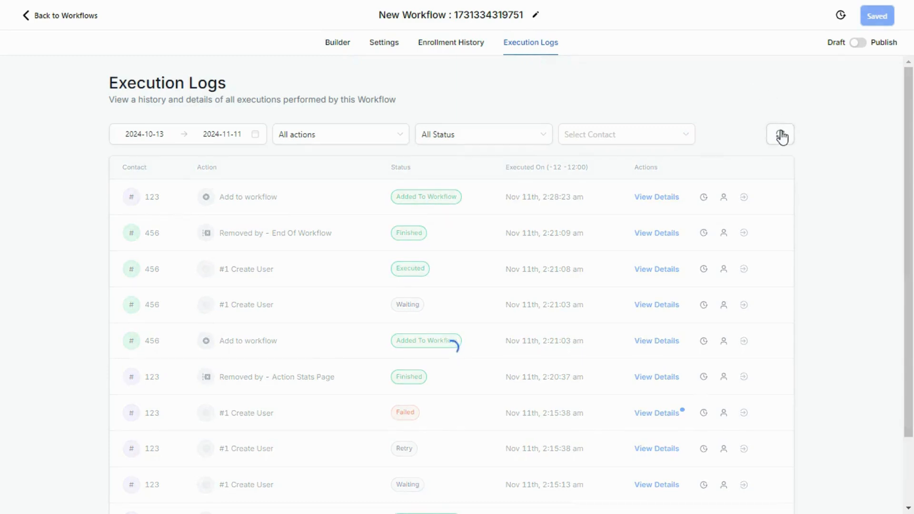